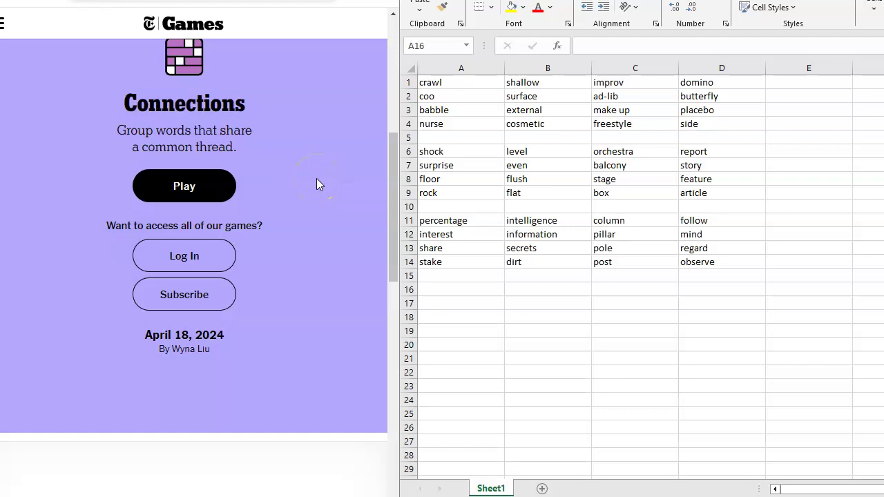
Start today's Connections puzzle, close the how-to-play panel and shuffle the sixteen-word grid.
{"action": "left_click", "coordinate": [195, 191]}
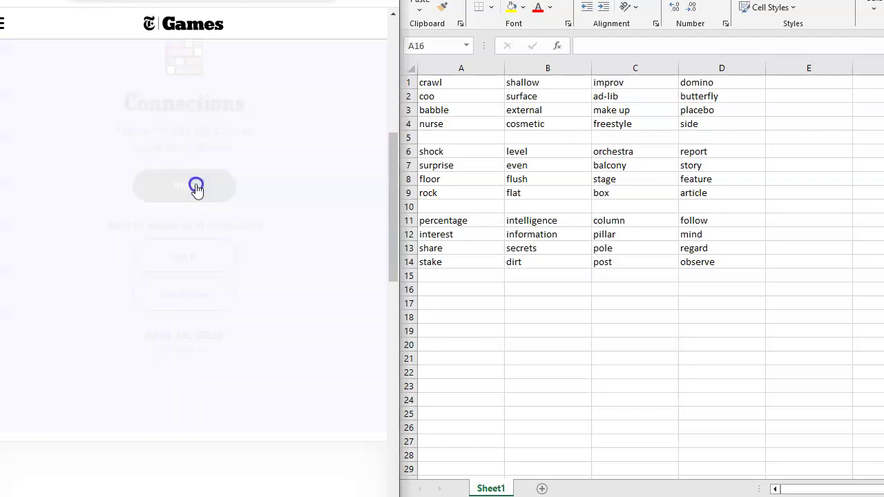
{"action": "left_click", "coordinate": [351, 41]}
{"action": "left_click", "coordinate": [102, 481]}
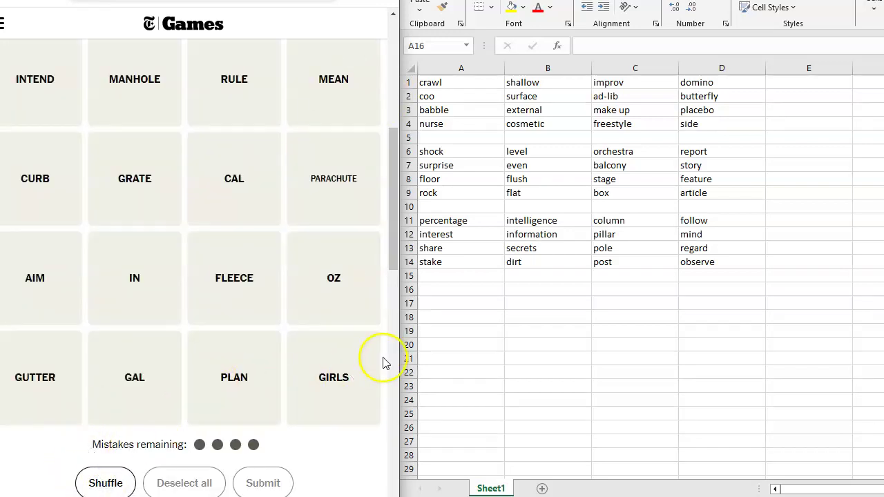
{"action": "left_click", "coordinate": [431, 289]}
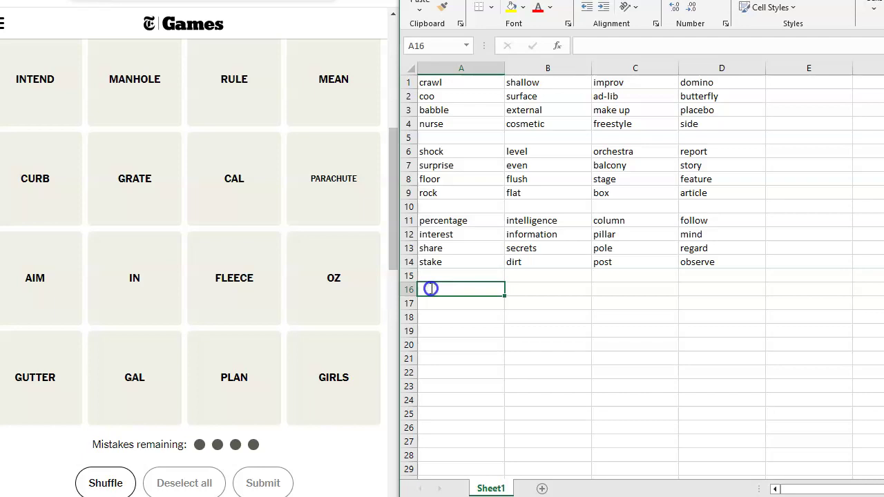
Enter intend, mean, aim and plan down cells A16 to A19.
{"action": "type", "text": "intend"}
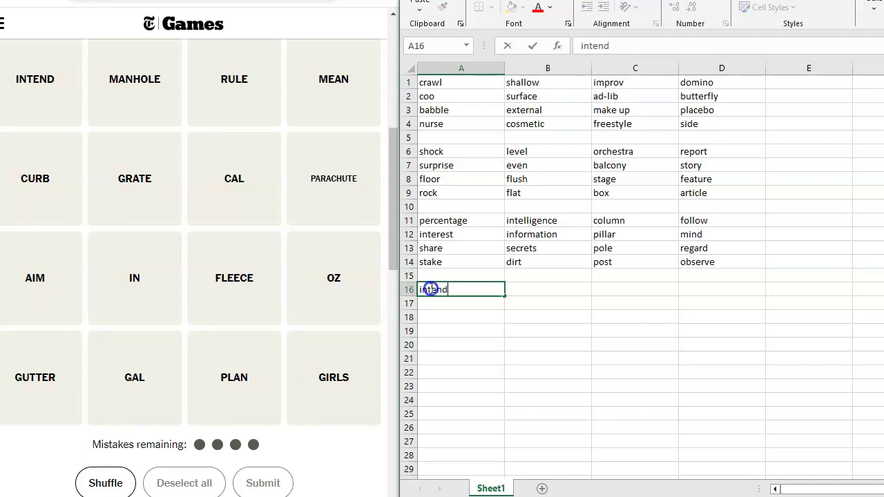
{"action": "key", "text": "Return"}
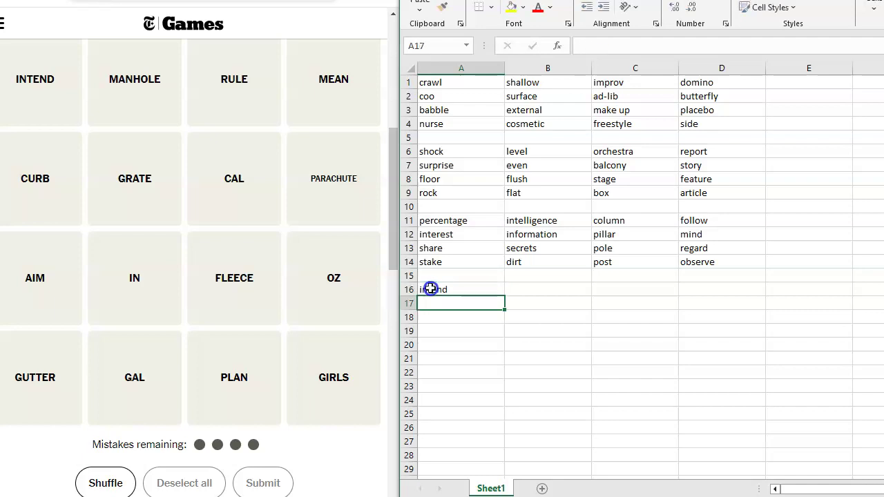
{"action": "type", "text": "mean"}
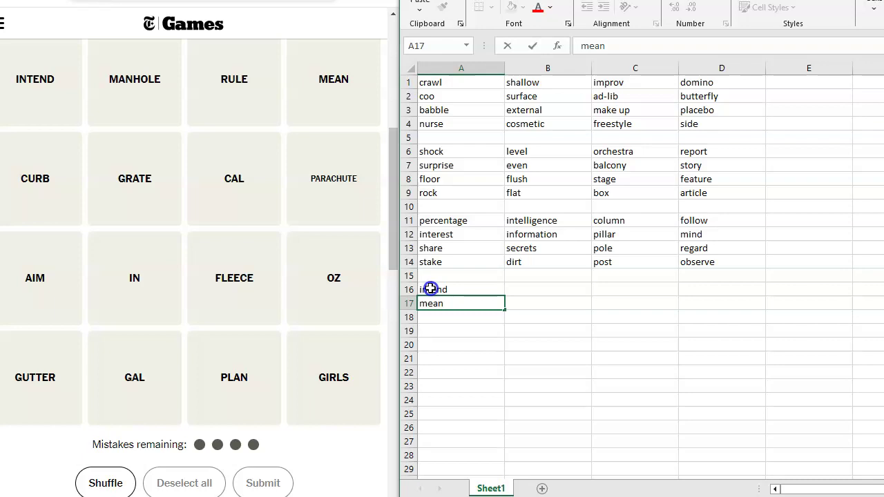
{"action": "key", "text": "Return"}
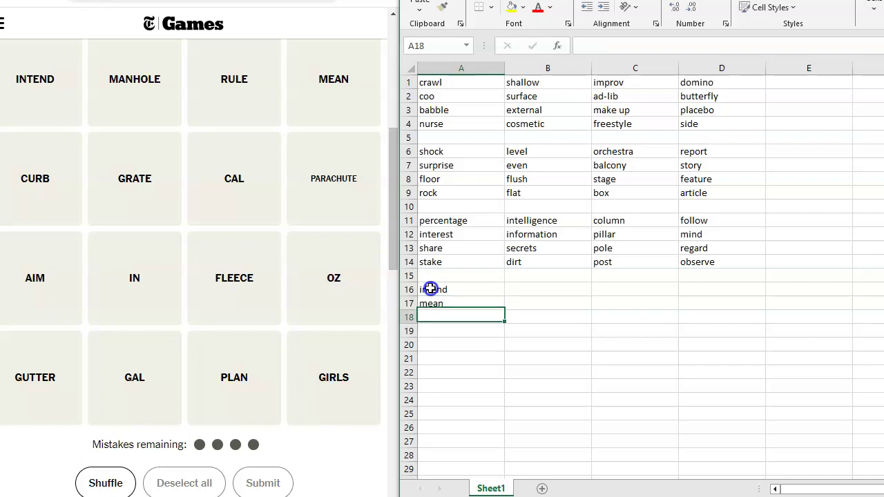
{"action": "type", "text": "aim"}
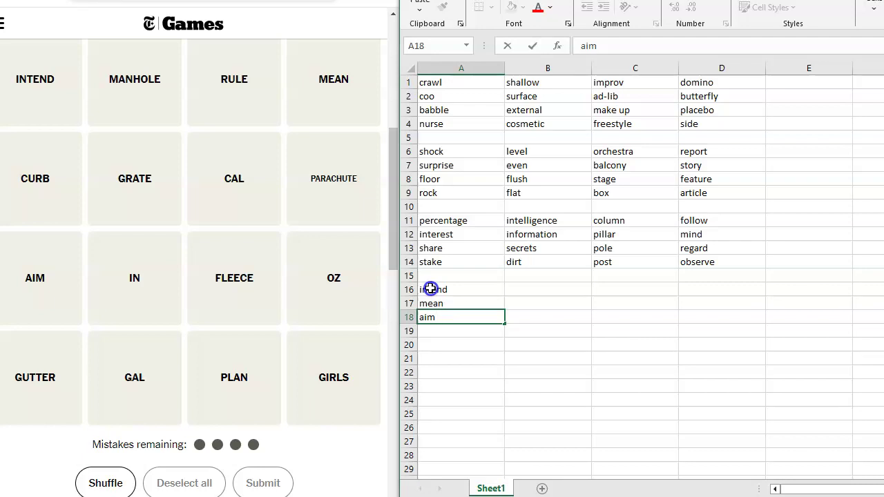
{"action": "key", "text": "Return"}
{"action": "type", "text": "plan"}
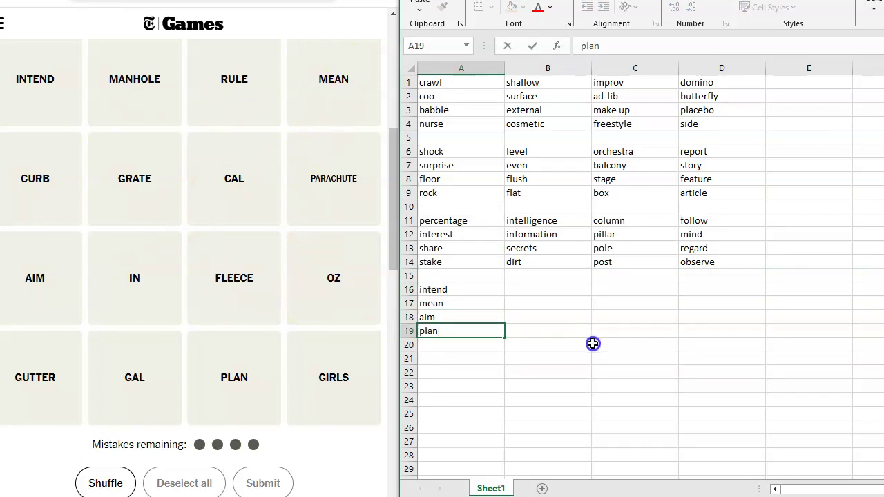
Fill cells B16:B19 with manhole, grate, gutter and curb.
{"action": "left_click", "coordinate": [559, 286]}
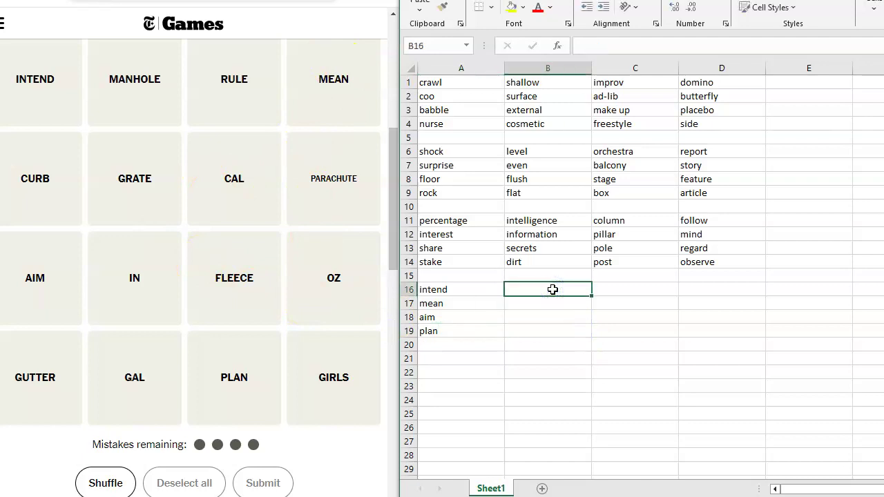
{"action": "type", "text": "manhole"}
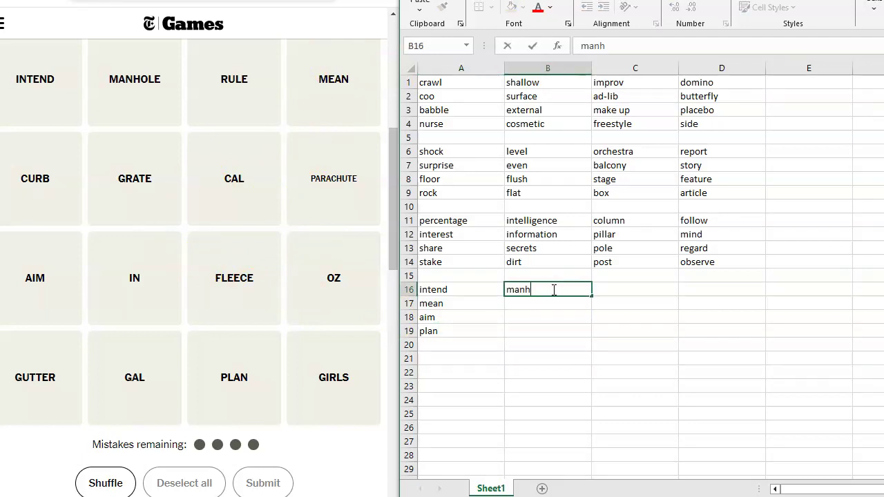
{"action": "key", "text": "Return"}
{"action": "type", "text": "grate"}
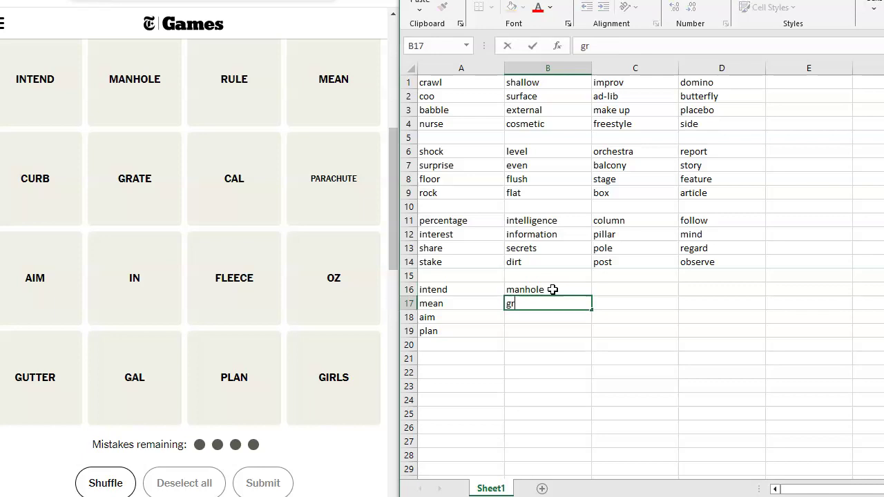
{"action": "key", "text": "Return"}
{"action": "type", "text": "g"}
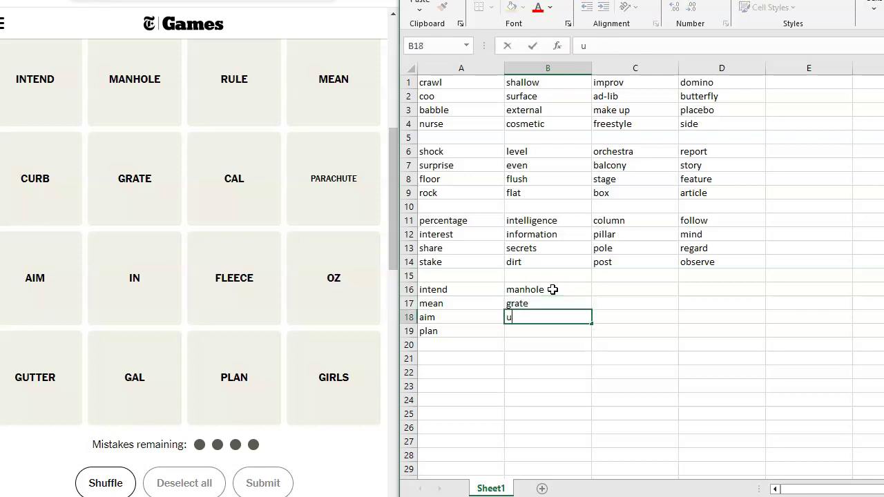
{"action": "key", "text": "BackSpace"}
{"action": "type", "text": "gutter"}
{"action": "key", "text": "Return"}
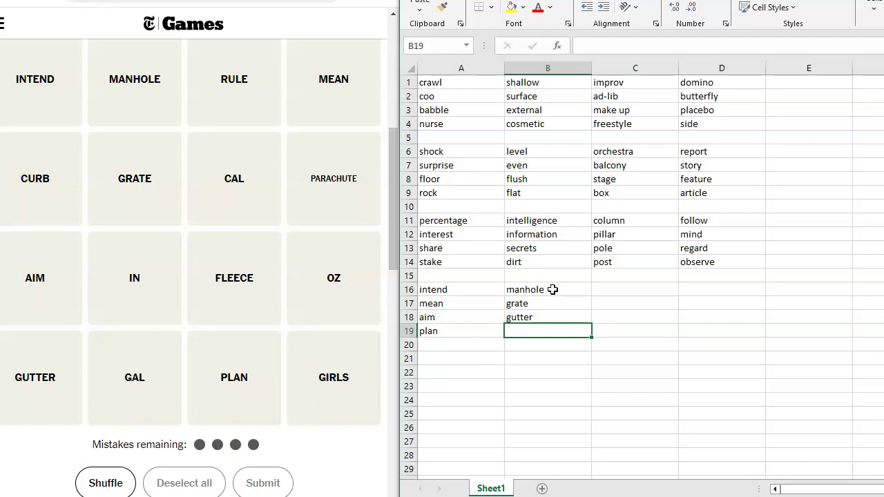
{"action": "type", "text": "cu"}
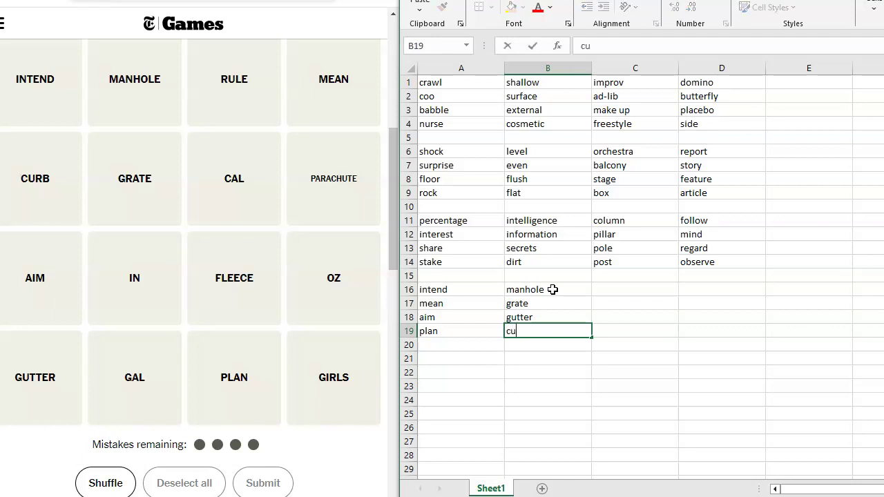
{"action": "type", "text": "rb"}
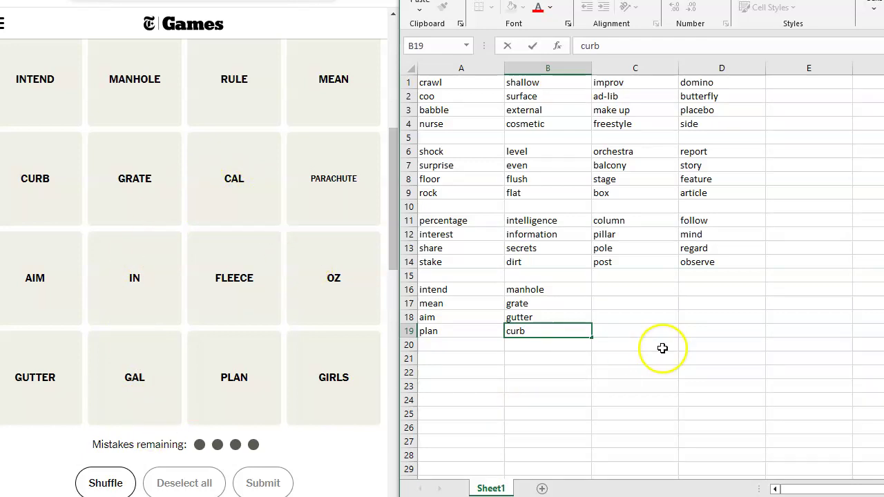
Enter the unit words gal, oz, cal and in into cells C16:C19.
{"action": "left_click", "coordinate": [624, 289]}
{"action": "type", "text": "gal"}
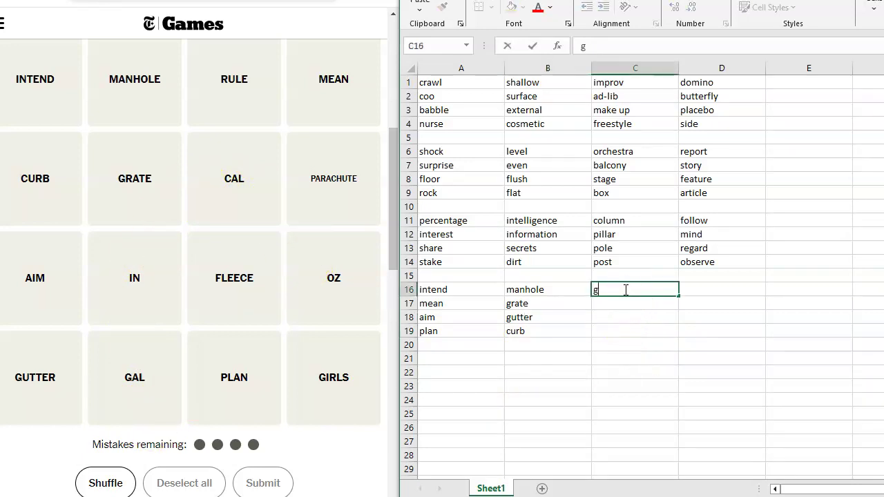
{"action": "key", "text": "Return"}
{"action": "type", "text": "oz"}
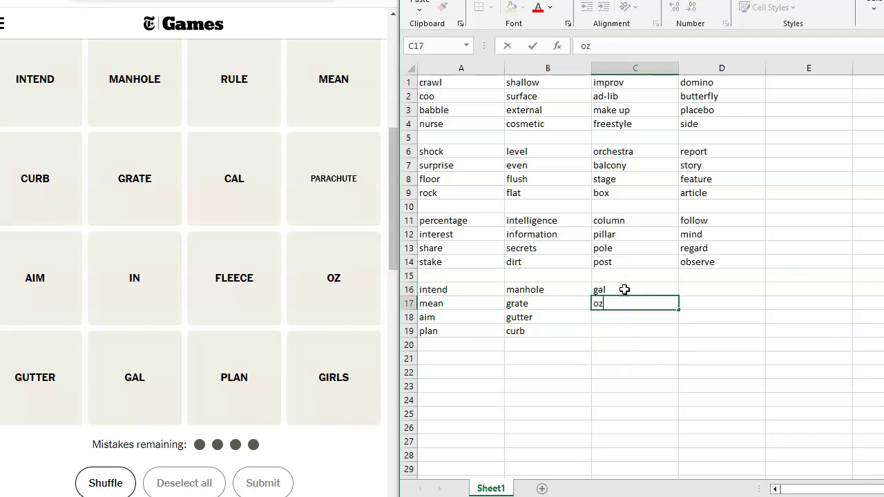
{"action": "key", "text": "Return"}
{"action": "type", "text": "cal"}
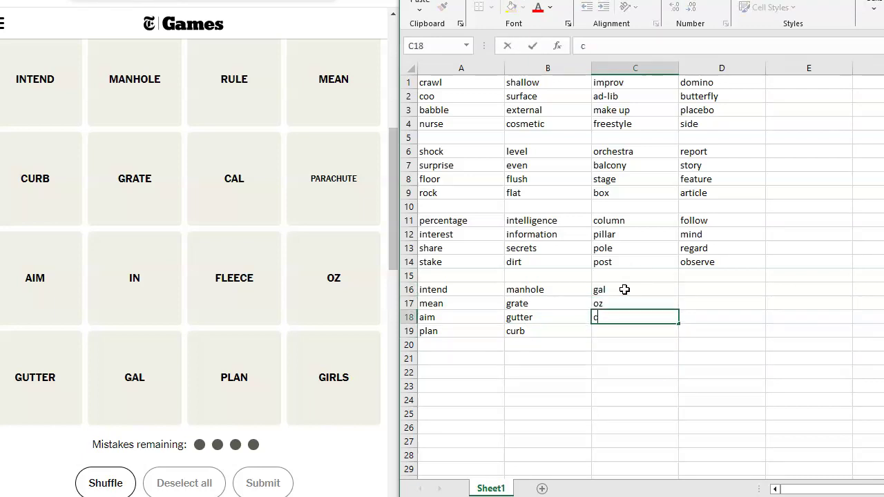
{"action": "key", "text": "Return"}
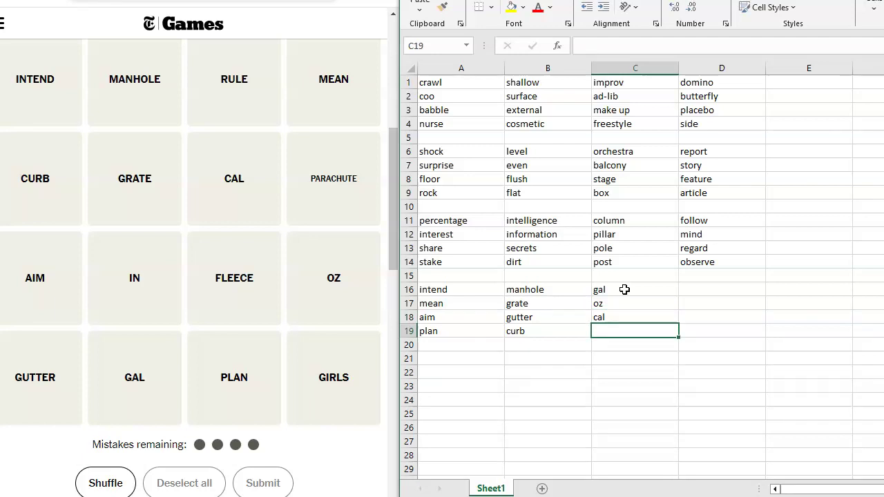
{"action": "type", "text": "in"}
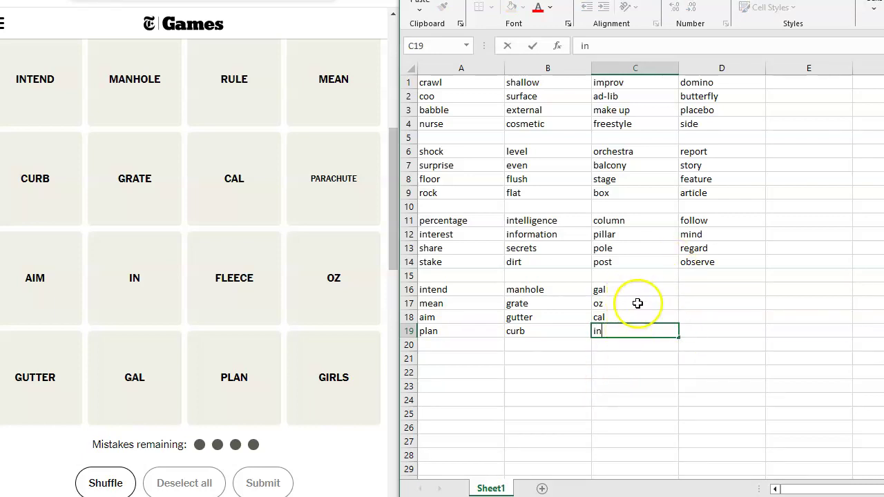
{"action": "left_click", "coordinate": [699, 291]}
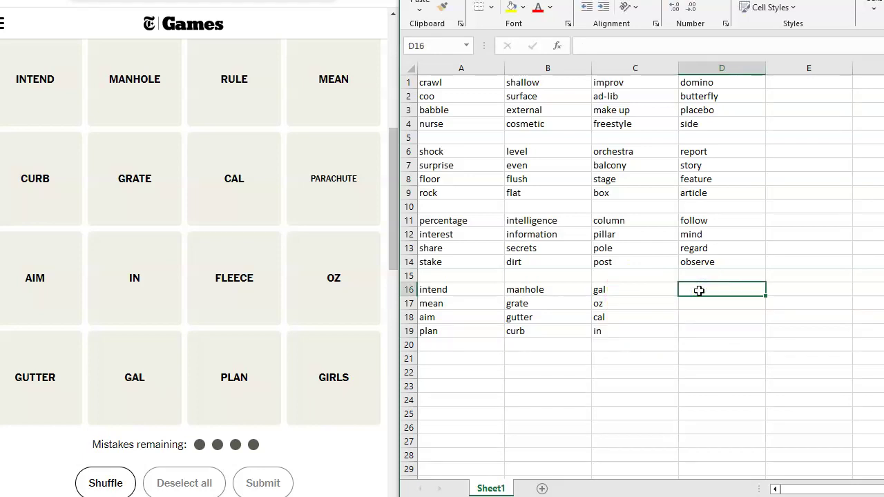
Enter rule, parachute, fleece and girls into cells D16:D19.
{"action": "type", "text": "rule"}
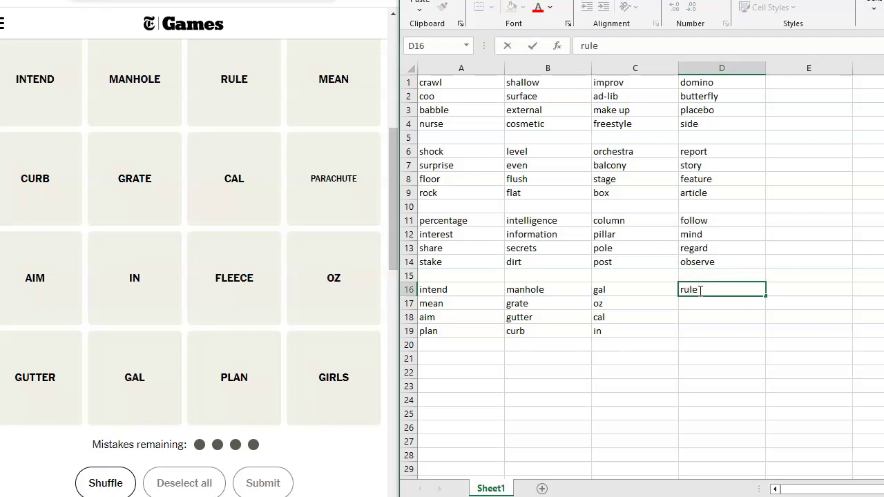
{"action": "key", "text": "Return"}
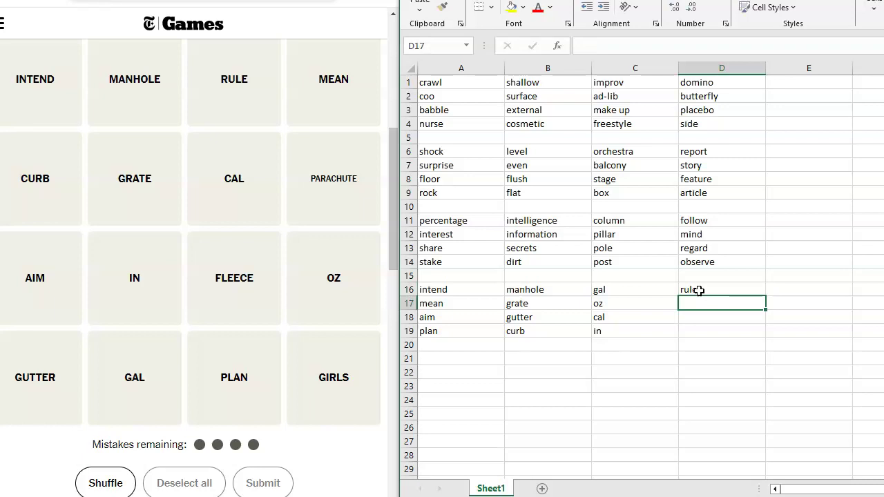
{"action": "type", "text": "parachute"}
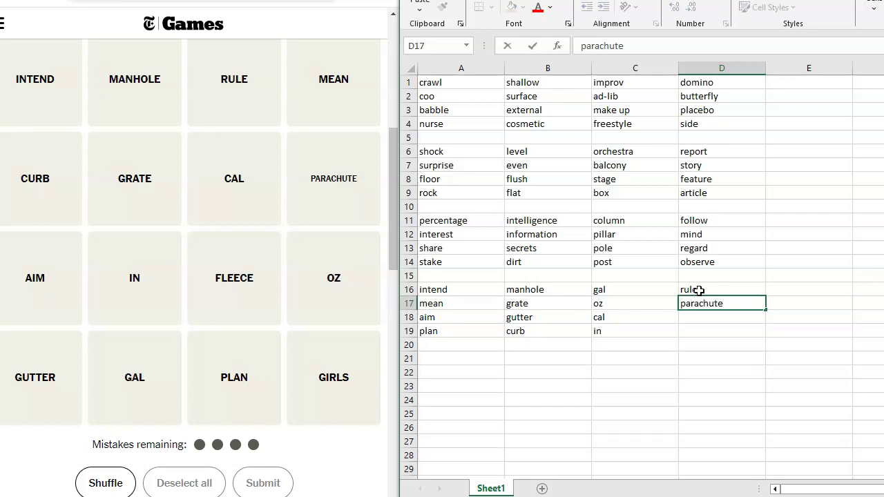
{"action": "key", "text": "Return"}
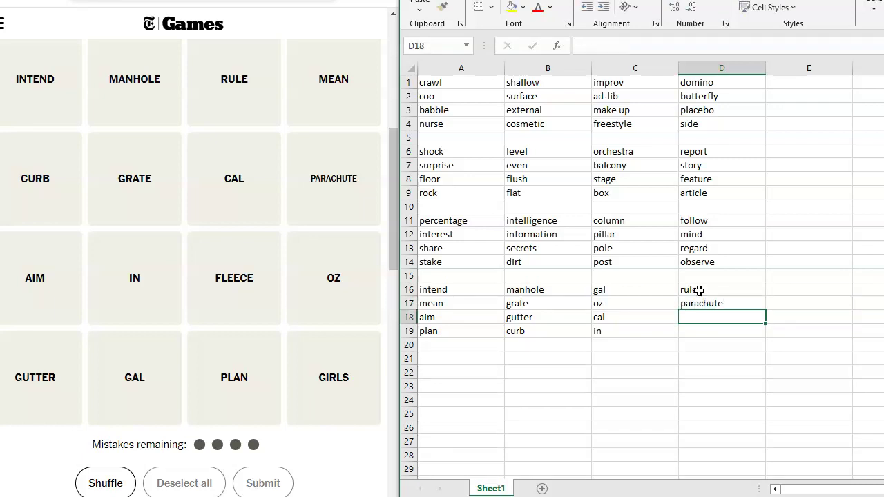
{"action": "type", "text": "fleece"}
{"action": "key", "text": "Return"}
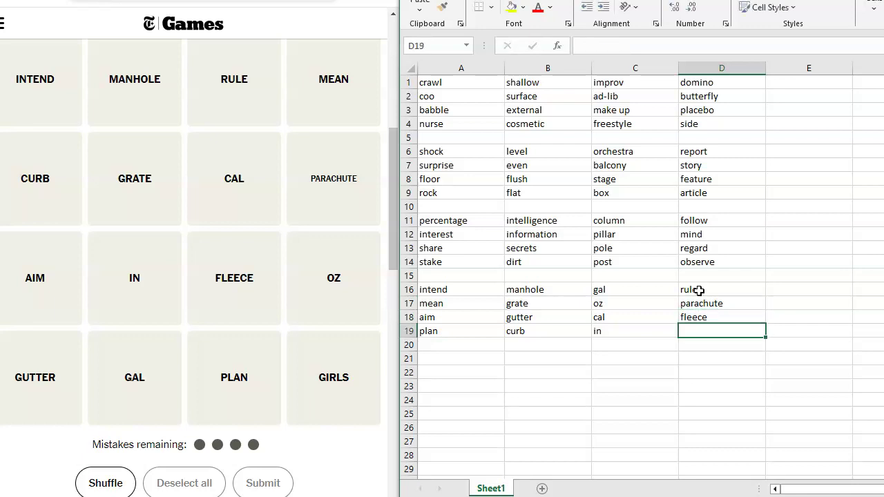
{"action": "type", "text": "gi"}
{"action": "key", "text": "BackSpace"}
{"action": "key", "text": "BackSpace"}
{"action": "type", "text": "g"}
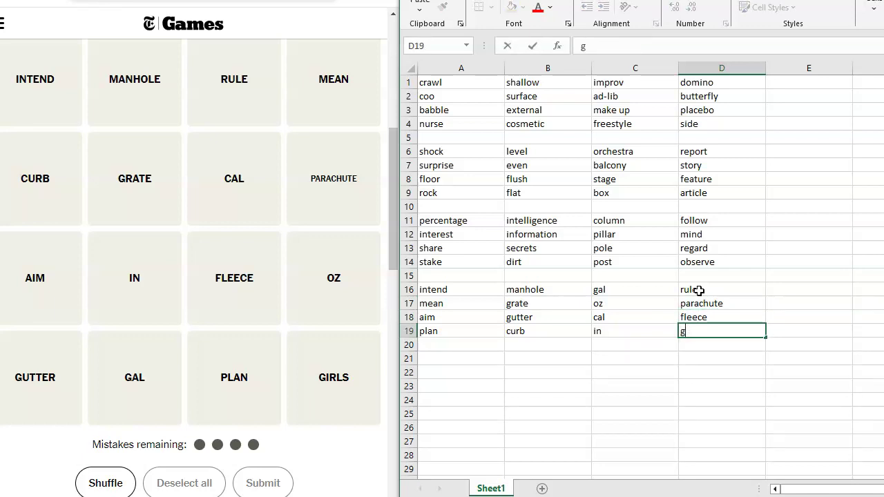
{"action": "type", "text": "irls"}
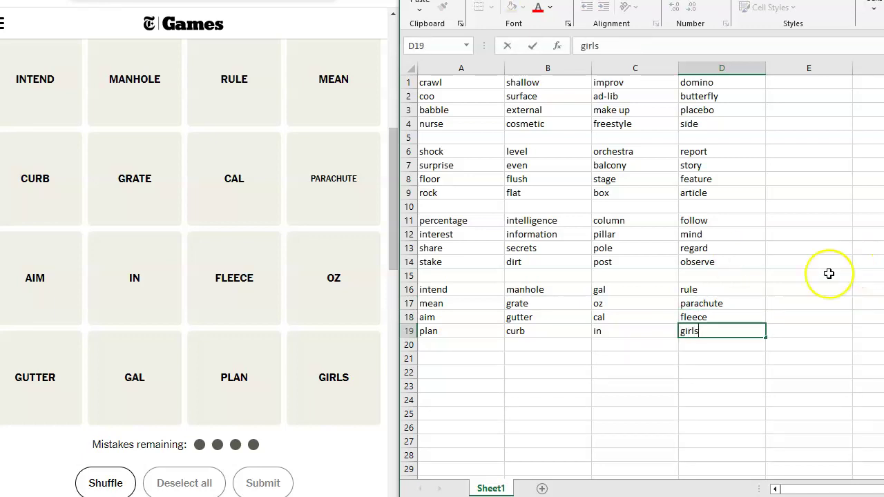
{"action": "left_click", "coordinate": [751, 319]}
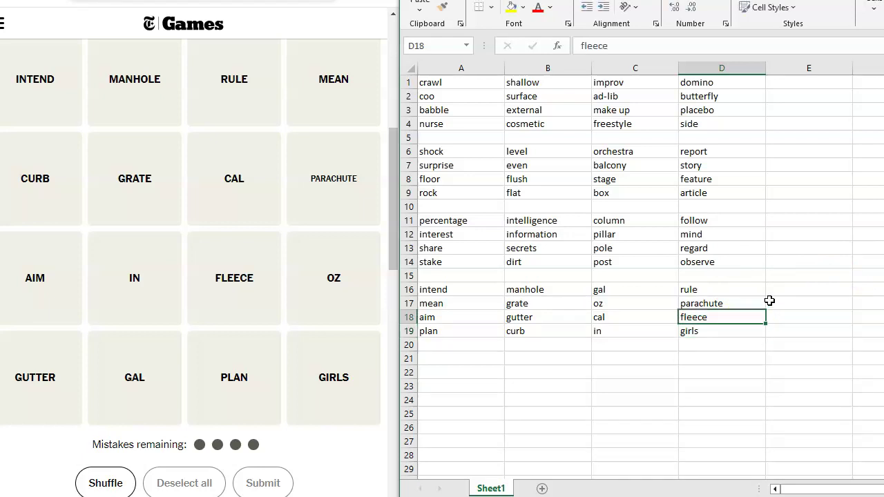
{"action": "left_click", "coordinate": [739, 321]}
{"action": "left_click", "coordinate": [734, 322]}
{"action": "left_click", "coordinate": [694, 291]}
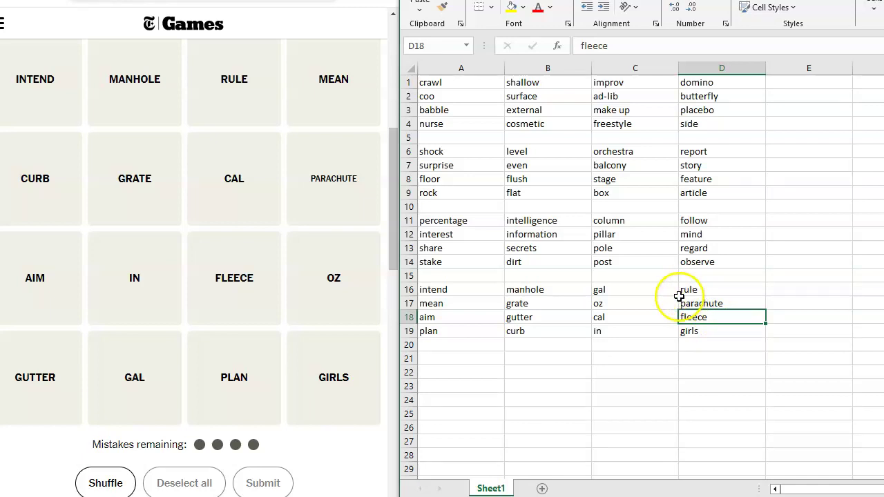
{"action": "left_click", "coordinate": [705, 317]}
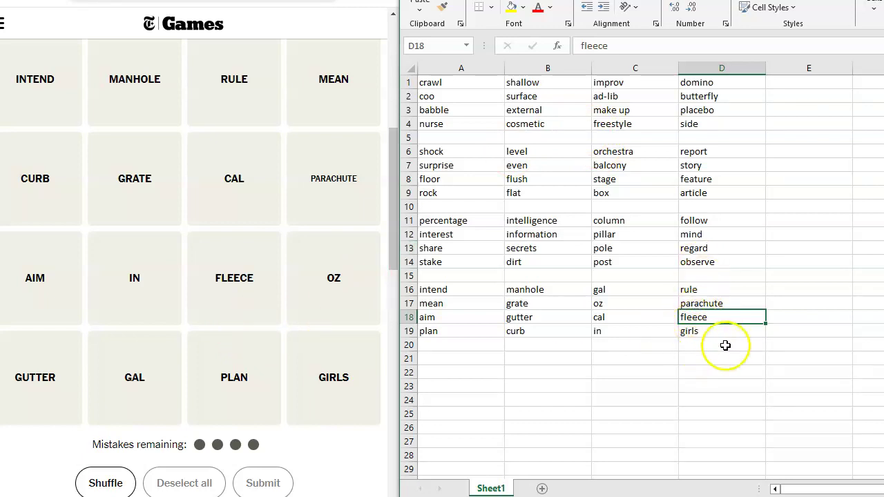
{"action": "left_click", "coordinate": [707, 359]}
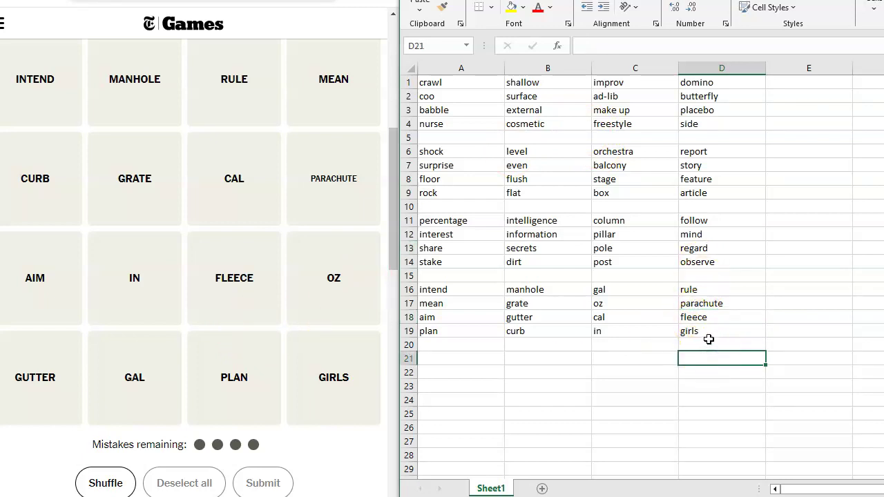
{"action": "left_click", "coordinate": [689, 301]}
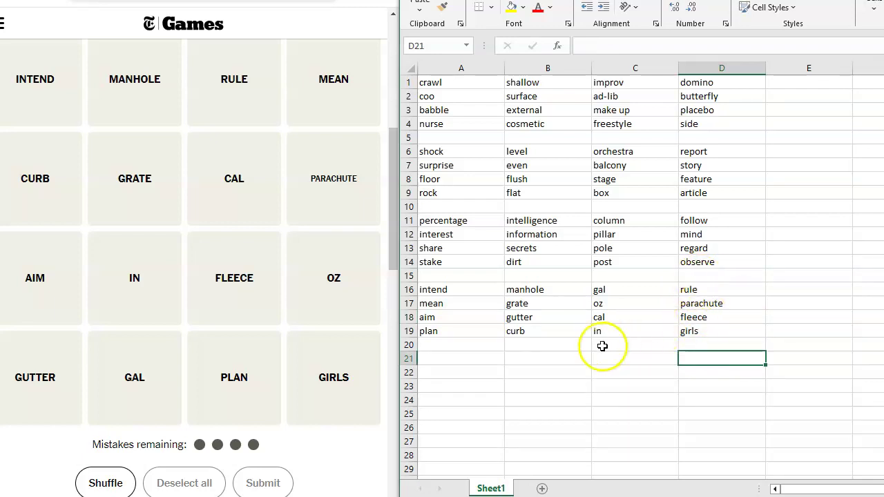
Submit GIRLS, PARACHUTE, FLEECE and RULE as the GOLDEN ___ group.
{"action": "left_click", "coordinate": [330, 378]}
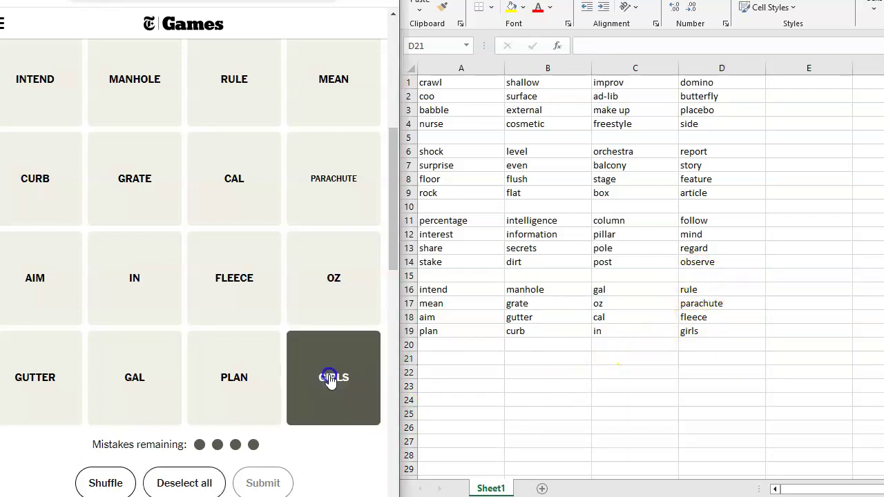
{"action": "left_click", "coordinate": [332, 185]}
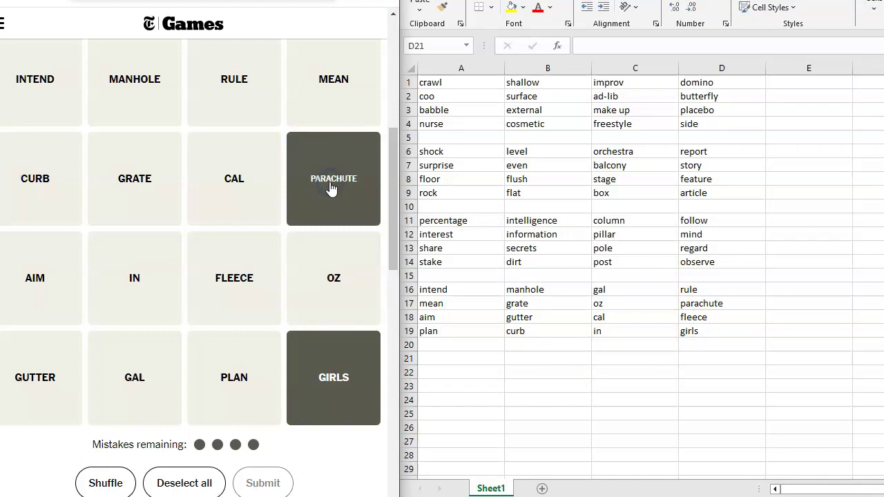
{"action": "left_click", "coordinate": [234, 286]}
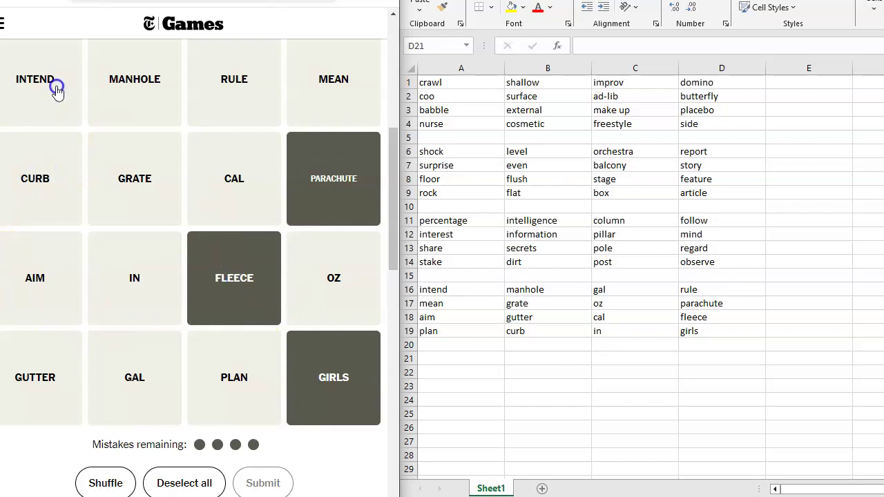
{"action": "left_click", "coordinate": [231, 81]}
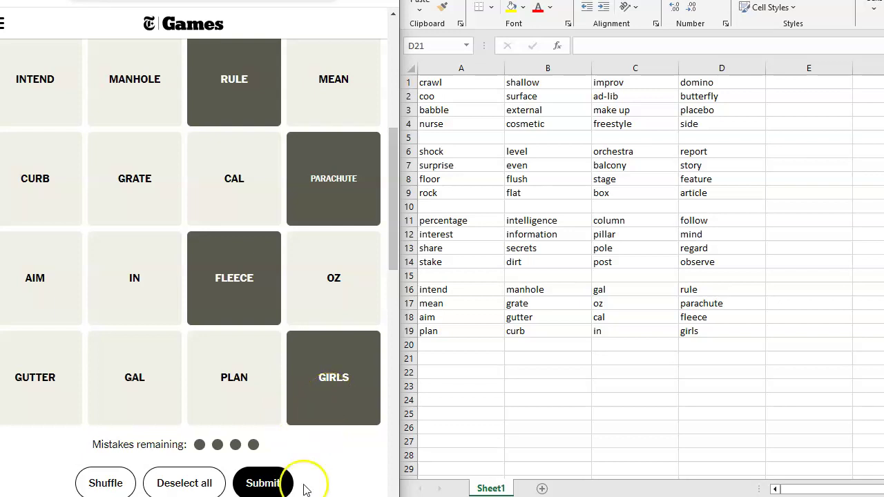
{"action": "left_click", "coordinate": [262, 483]}
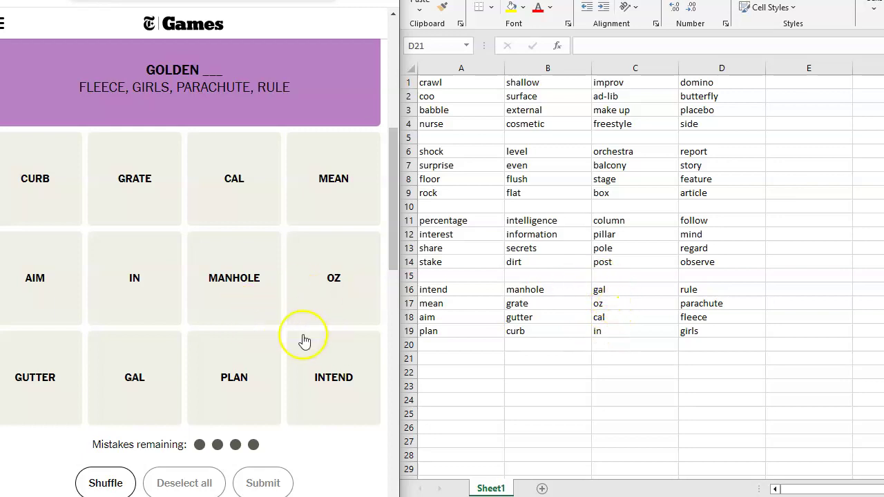
Submit GAL, IN, OZ and CAL as the UNIT ABBREVIATIONS group.
{"action": "left_click", "coordinate": [141, 381]}
{"action": "left_click", "coordinate": [135, 297]}
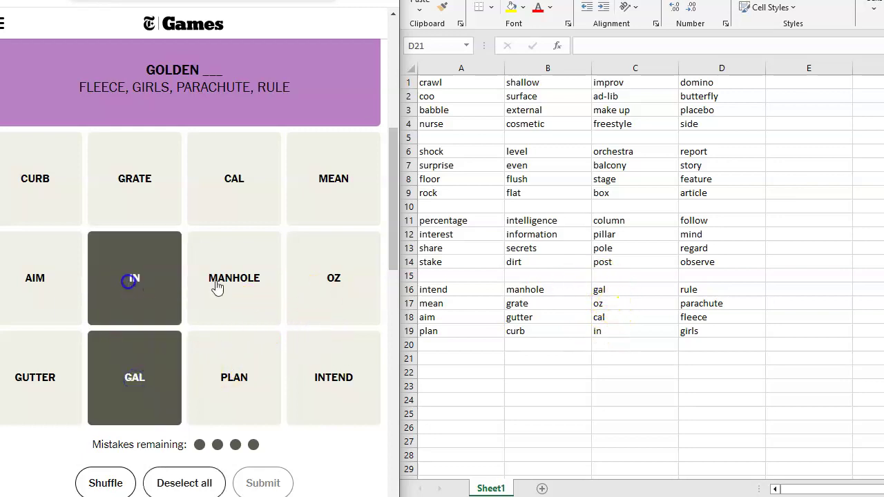
{"action": "left_click", "coordinate": [348, 279]}
{"action": "left_click", "coordinate": [242, 179]}
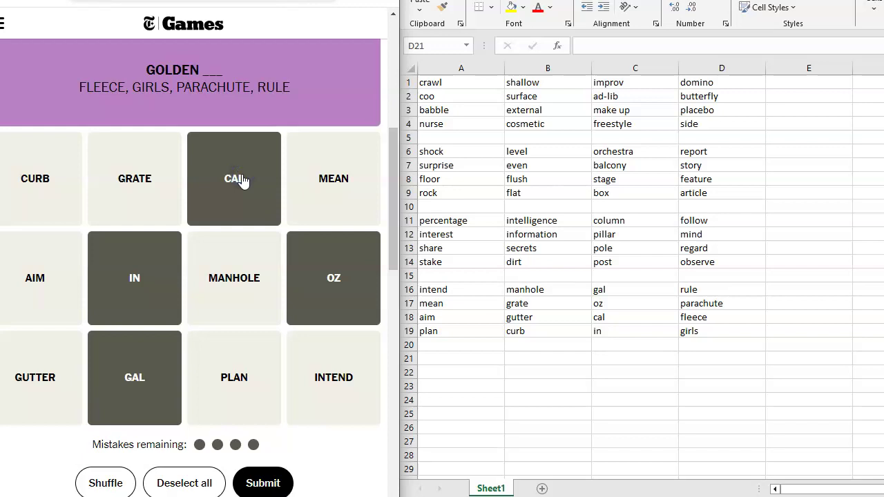
{"action": "left_click", "coordinate": [266, 481]}
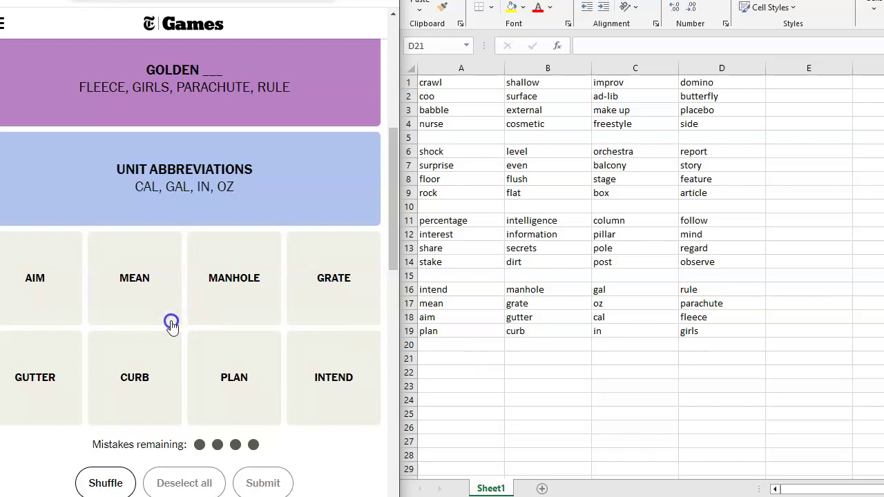
Submit CURB, GUTTER, MANHOLE and GRATE as the SIDEWALK SIGHTS group.
{"action": "left_click", "coordinate": [132, 373]}
{"action": "left_click", "coordinate": [58, 380]}
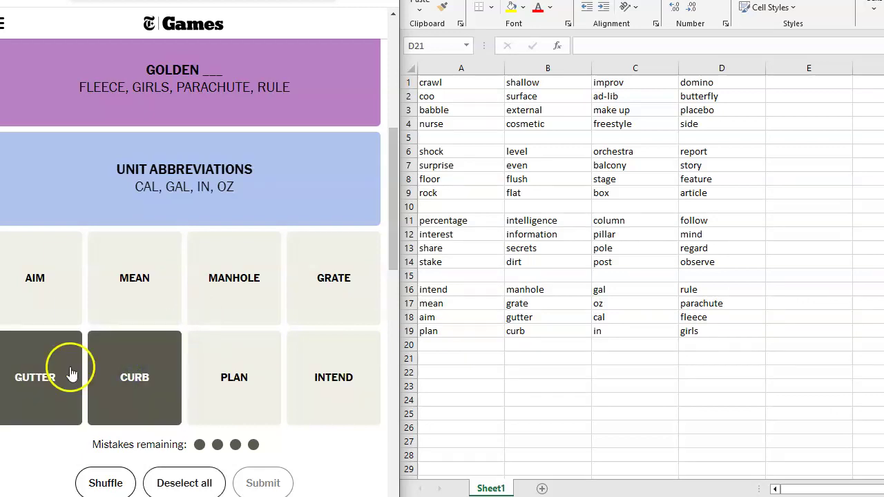
{"action": "left_click", "coordinate": [237, 266]}
{"action": "left_click", "coordinate": [316, 276]}
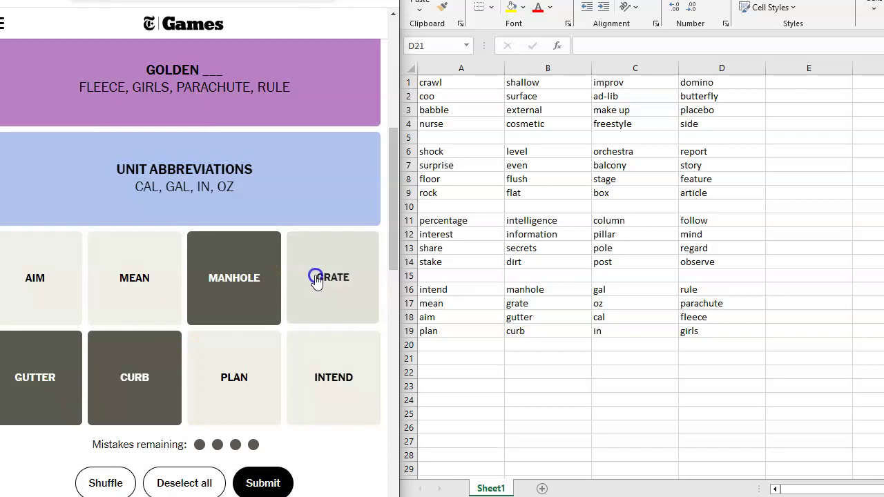
{"action": "left_click", "coordinate": [259, 480]}
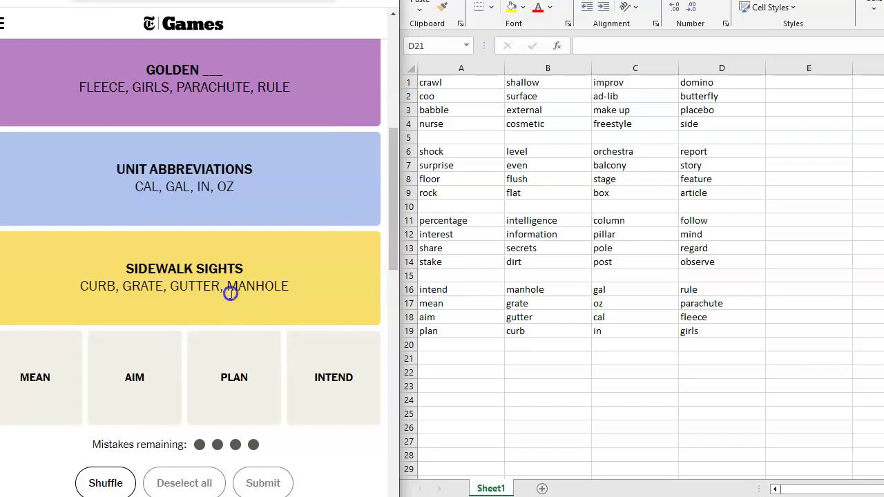
Submit MEAN, AIM, PLAN and INTEND as the last group and close the Perfect! results popup.
{"action": "left_click", "coordinate": [37, 384]}
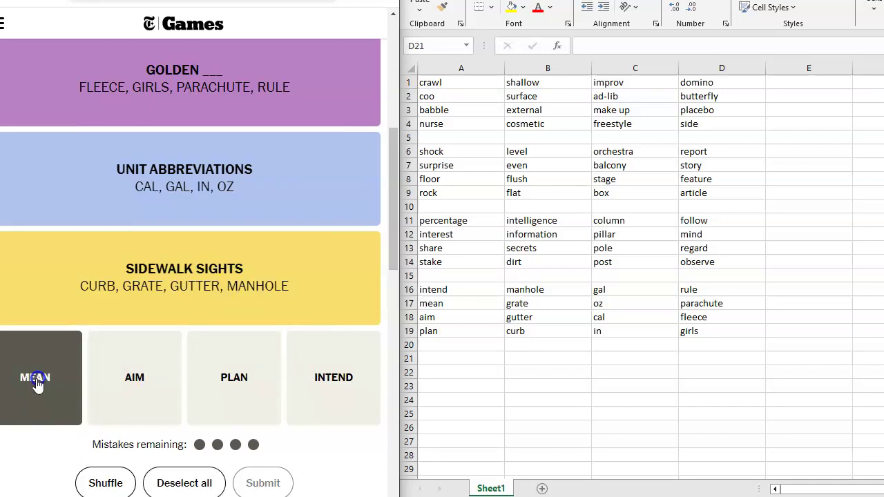
{"action": "left_click", "coordinate": [132, 392]}
{"action": "left_click", "coordinate": [231, 385]}
{"action": "left_click", "coordinate": [326, 389]}
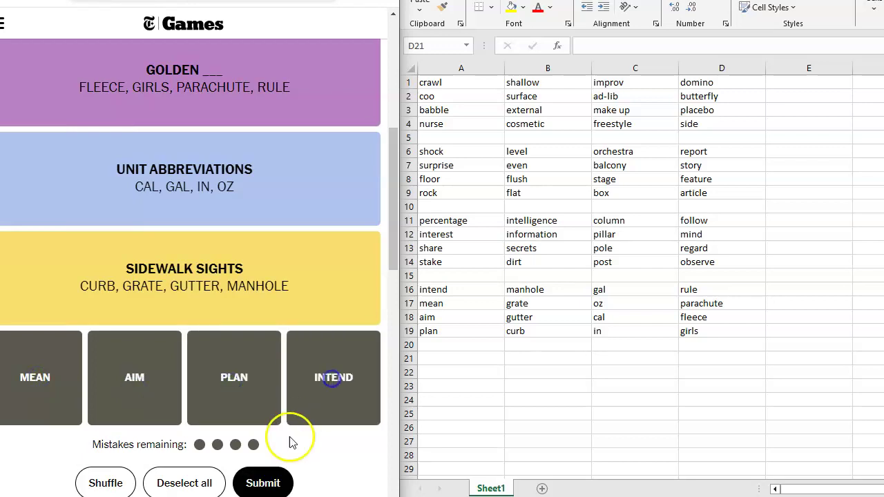
{"action": "left_click", "coordinate": [263, 483]}
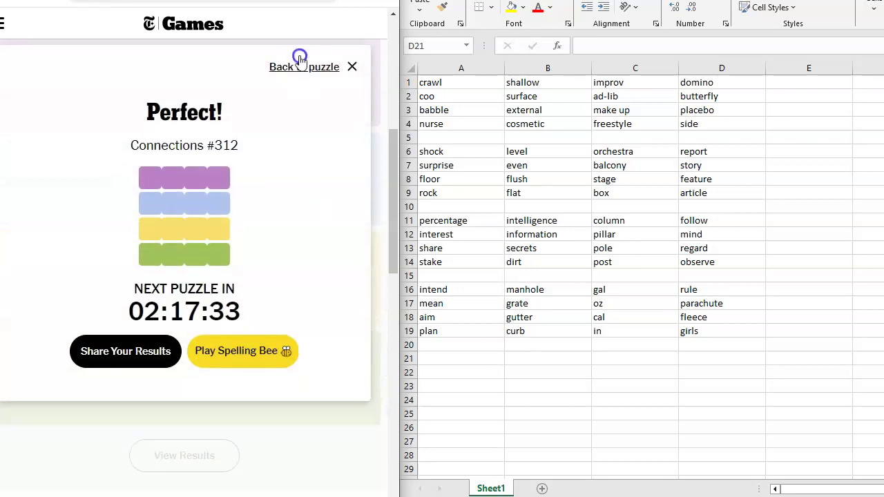
{"action": "left_click", "coordinate": [355, 66]}
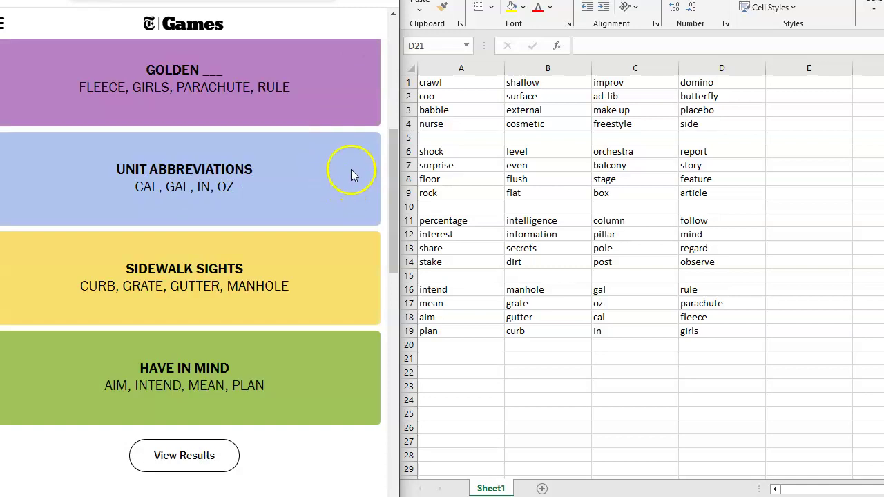